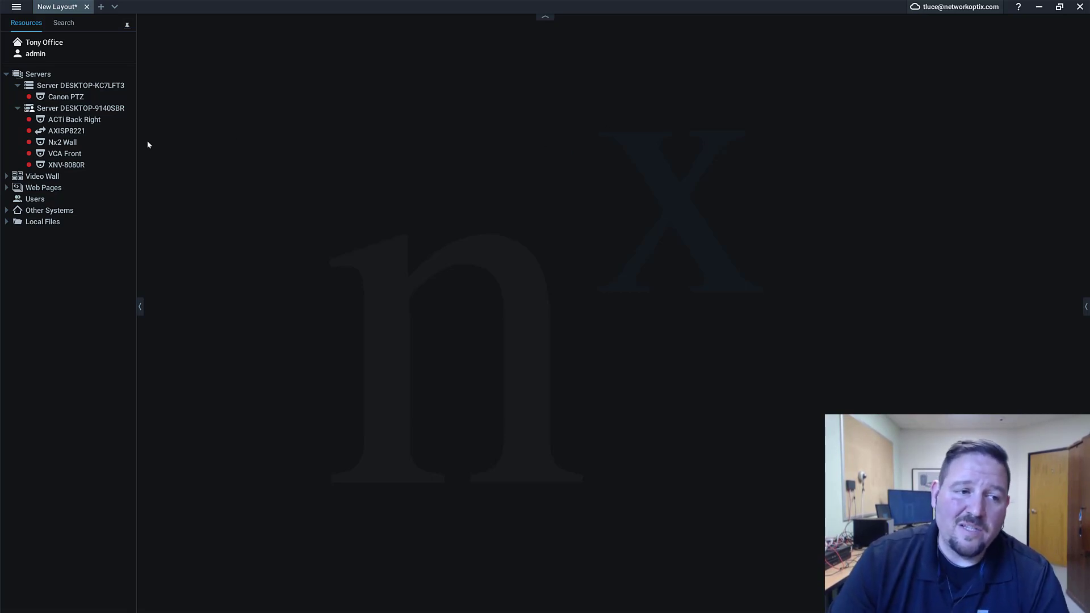
Step: Show XNV-8080R live, open its Camera Settings and launch its web page maximized
{"action": "double_click", "coordinate": [100, 163]}
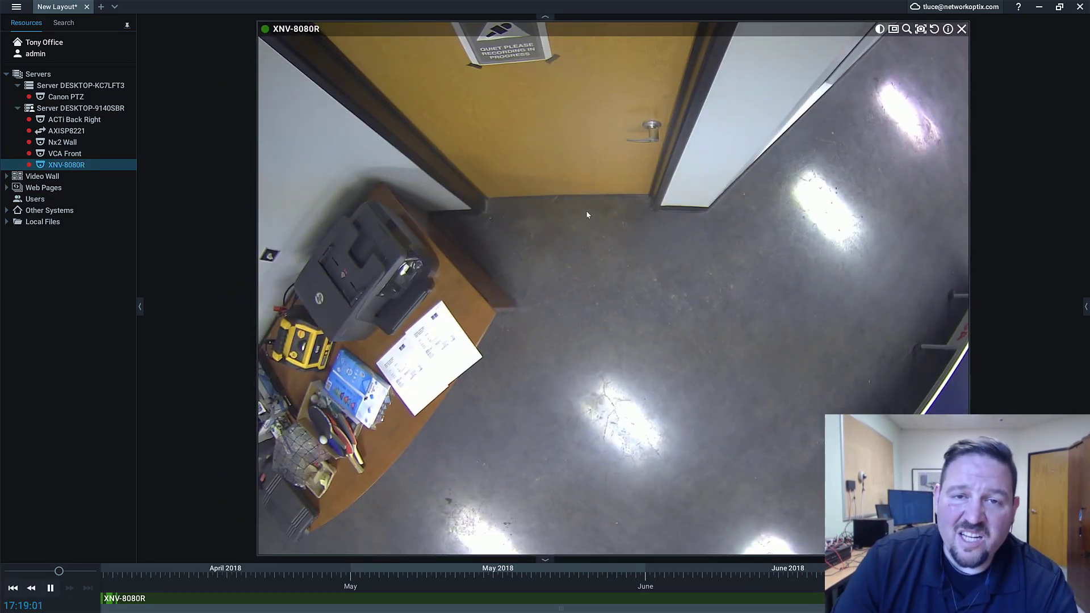
{"action": "right_click", "coordinate": [559, 271]}
{"action": "left_click", "coordinate": [606, 457]}
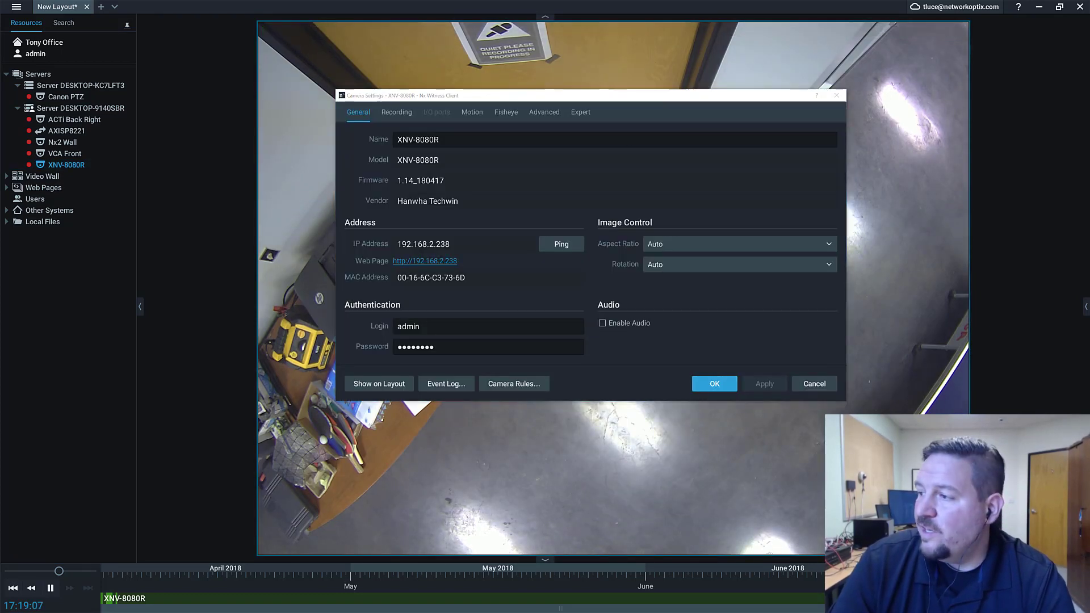
{"action": "left_click", "coordinate": [425, 260]}
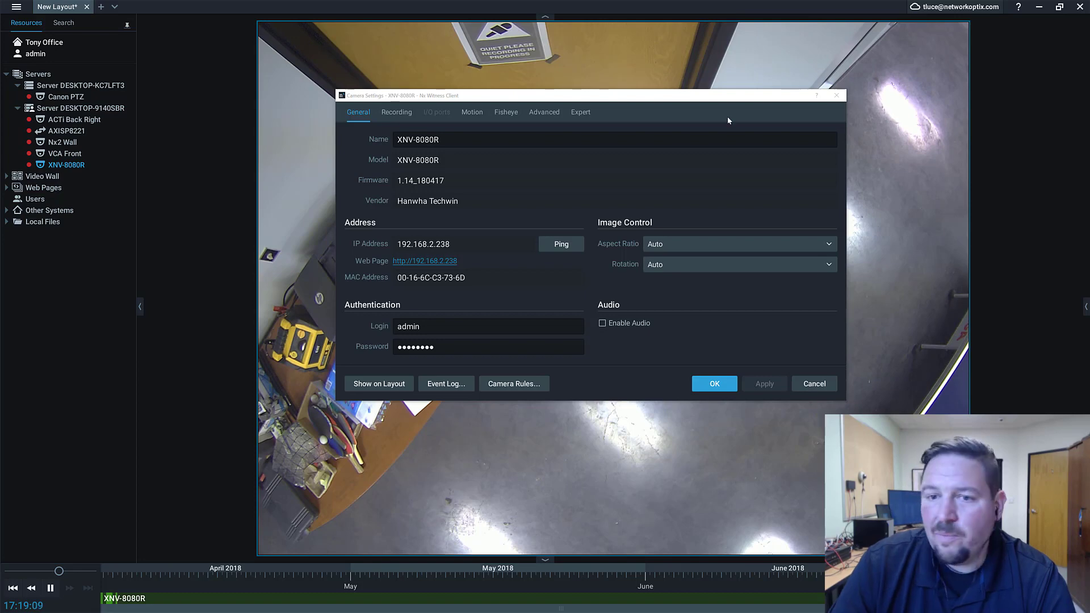
{"action": "double_click", "coordinate": [511, 4]}
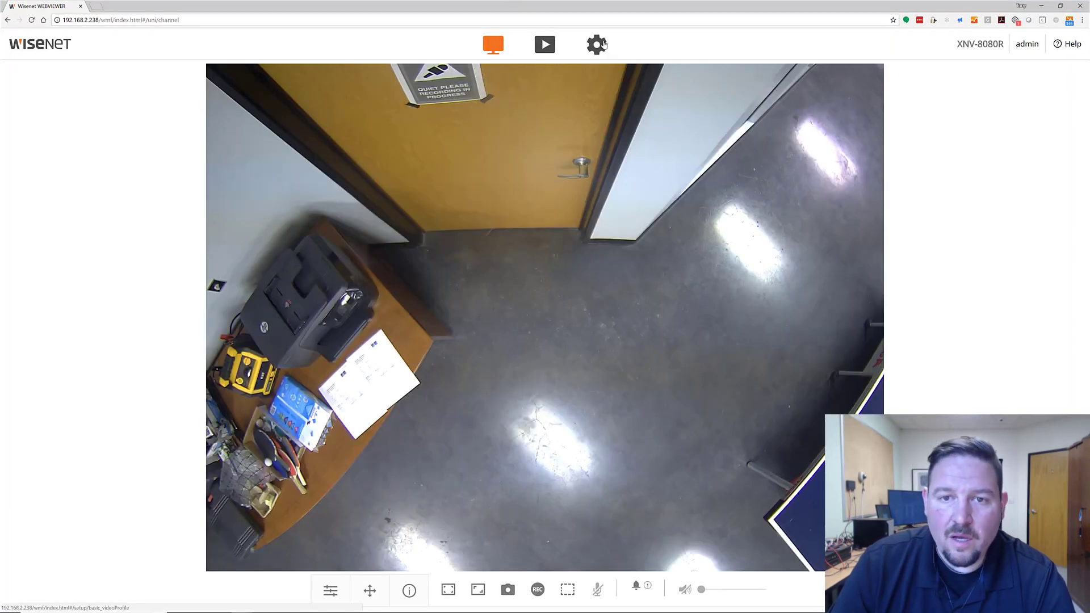
Step: Review the IVA virtual line settings under Analytics in Setup, then minimize the browser
{"action": "left_click", "coordinate": [604, 44]}
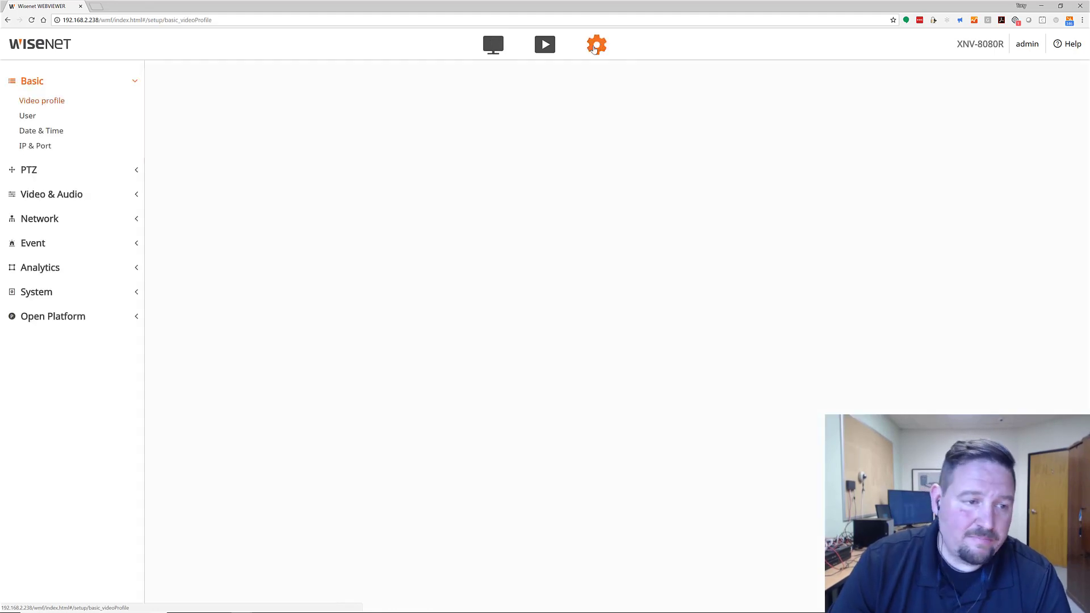
{"action": "left_click", "coordinate": [85, 267]}
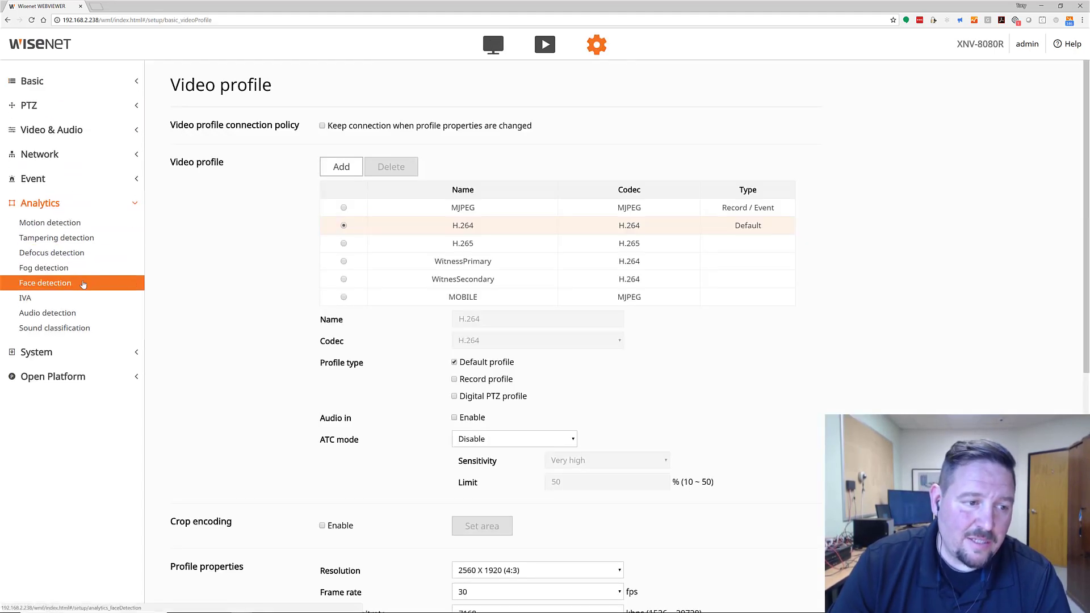
{"action": "left_click", "coordinate": [79, 282]}
{"action": "left_click", "coordinate": [77, 297]}
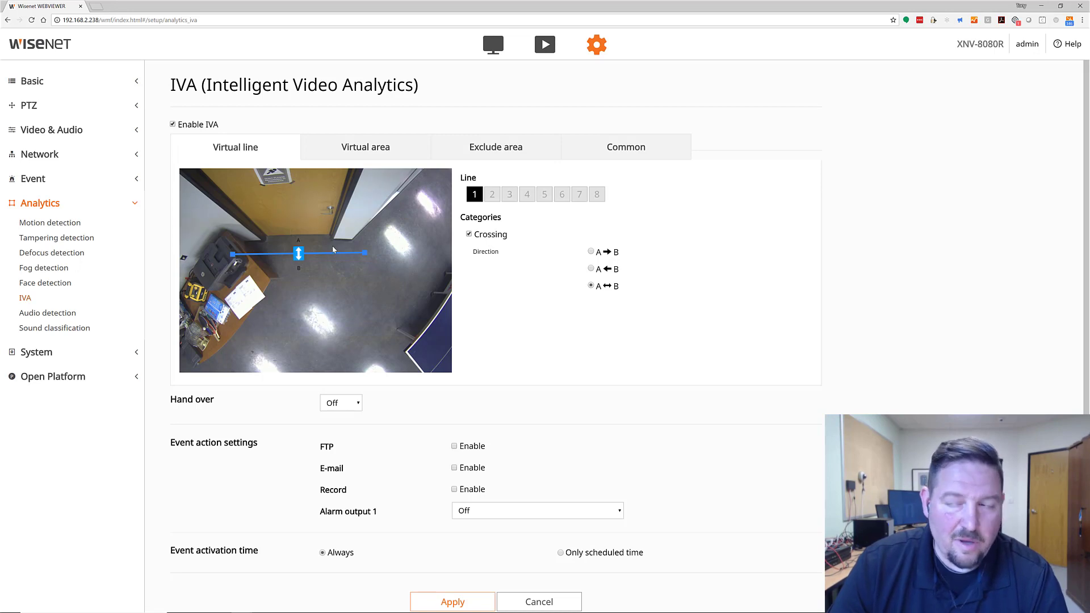
{"action": "left_click", "coordinate": [1039, 7]}
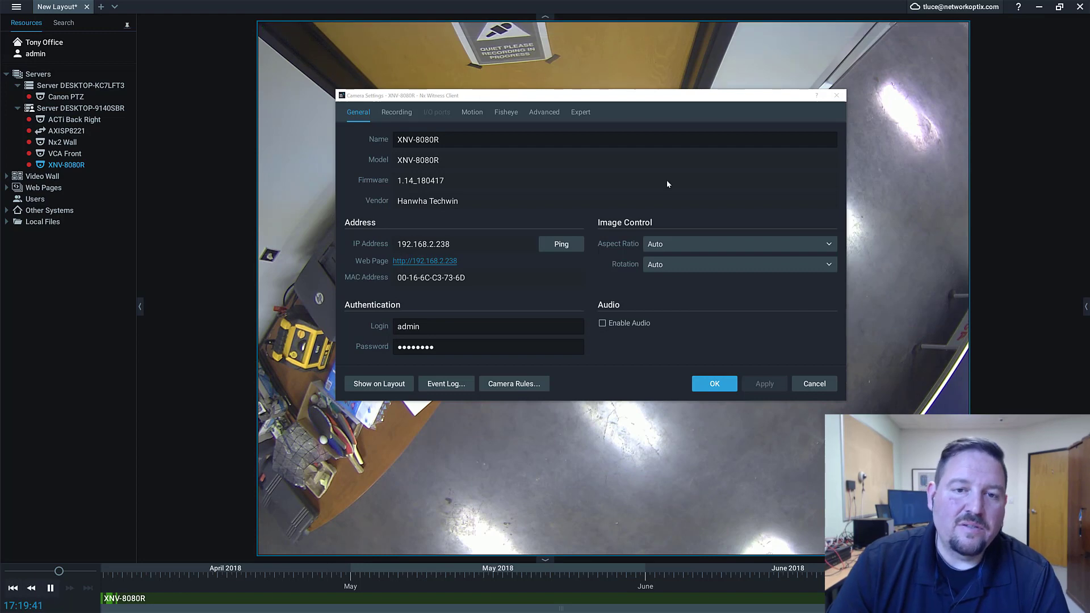
Step: Cancel Camera Settings and open the Camera Rules for XNV-8080R
{"action": "left_click", "coordinate": [814, 384]}
{"action": "right_click", "coordinate": [566, 304]}
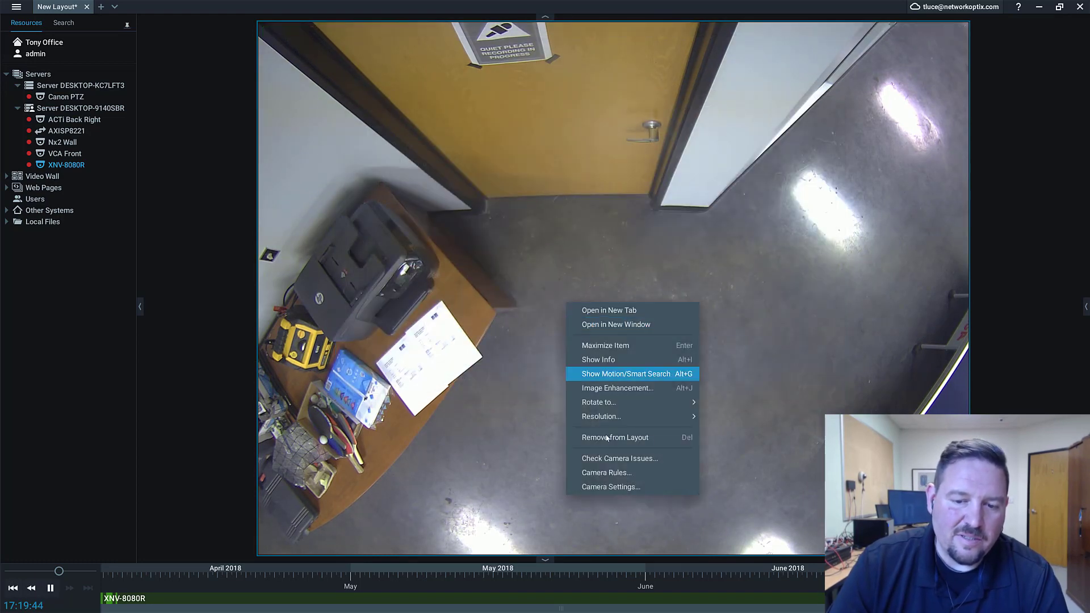
{"action": "left_click", "coordinate": [606, 472]}
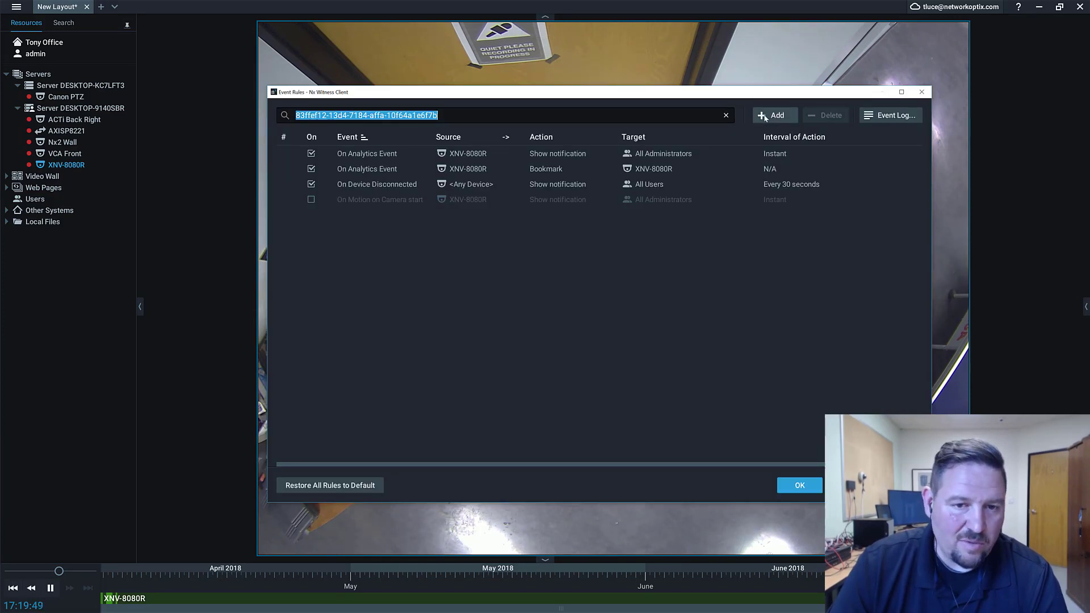
Step: Select the Analytics Event bookmark rule and keep Analytics Event as its trigger
{"action": "left_click", "coordinate": [397, 168]}
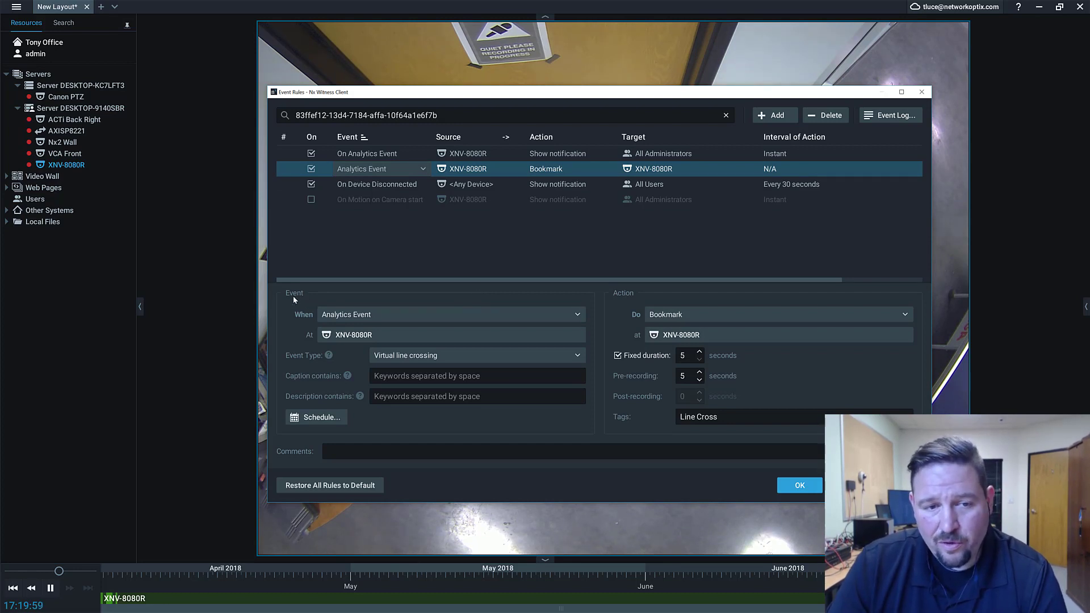
{"action": "left_click", "coordinate": [418, 313]}
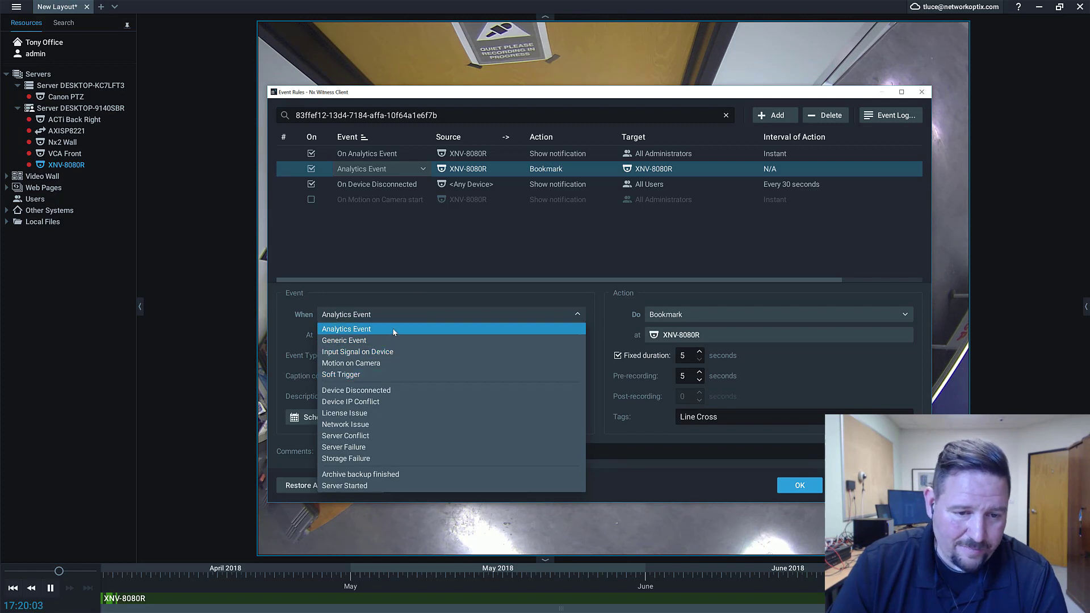
{"action": "left_click", "coordinate": [396, 331]}
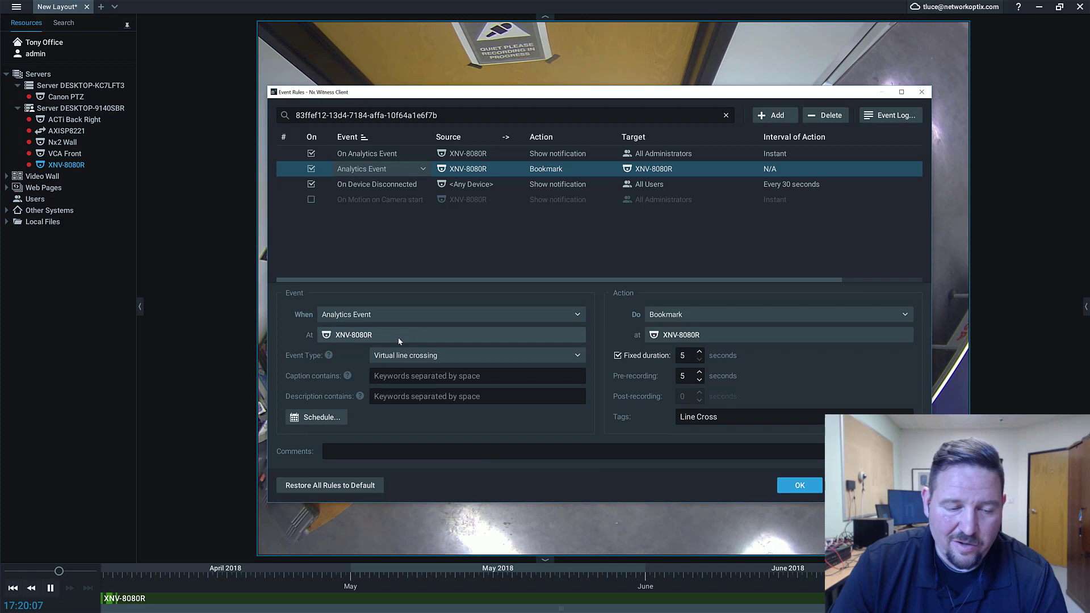
Step: Confirm XNV-8080R as the rule's source camera in Select Devices
{"action": "left_click", "coordinate": [409, 333]}
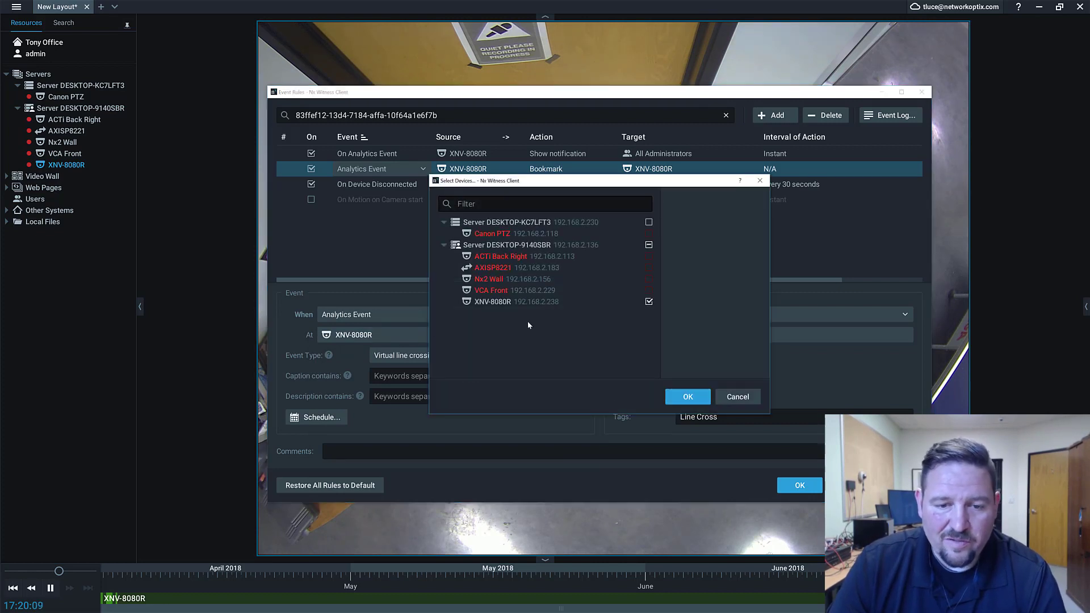
{"action": "mouse_move", "coordinate": [584, 299]}
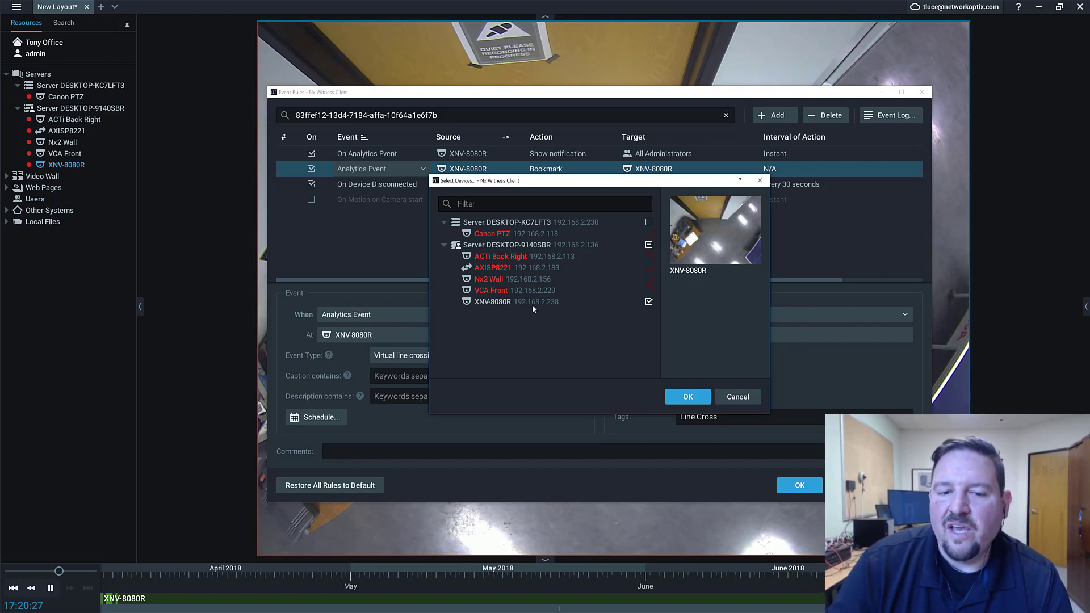
{"action": "left_click", "coordinate": [681, 396]}
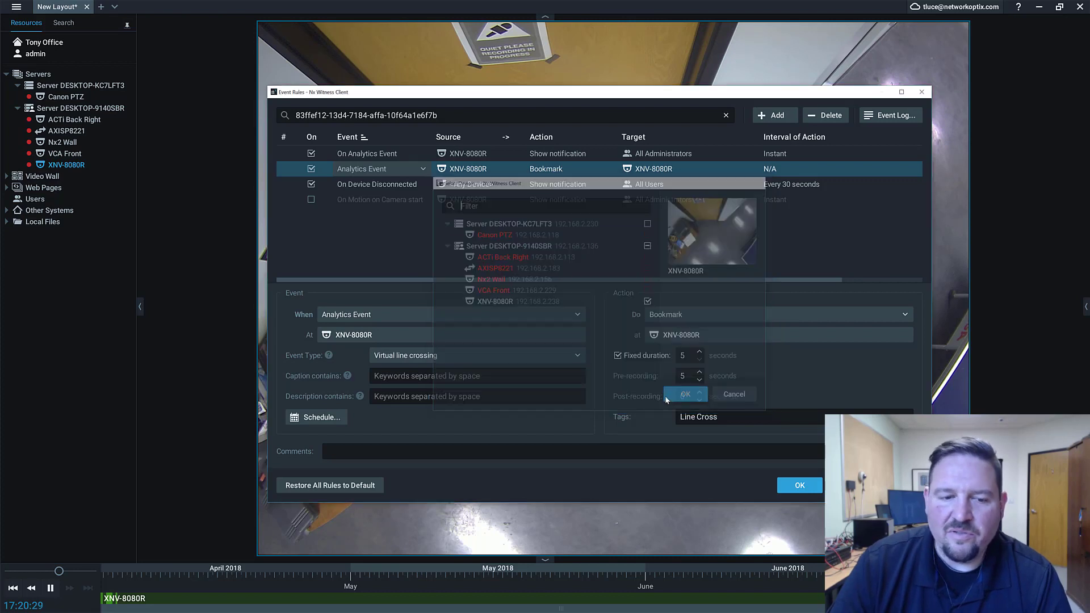
Step: Keep Virtual line crossing as the analytics event type
{"action": "left_click", "coordinate": [488, 356]}
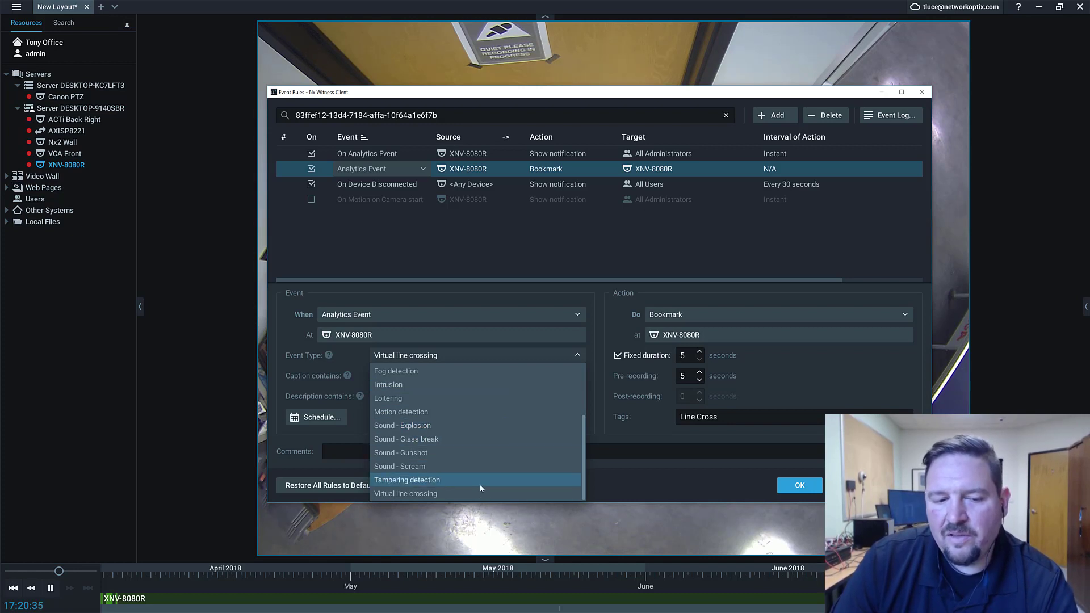
{"action": "scroll", "coordinate": [479, 483], "scroll_direction": "up", "scroll_amount": 2}
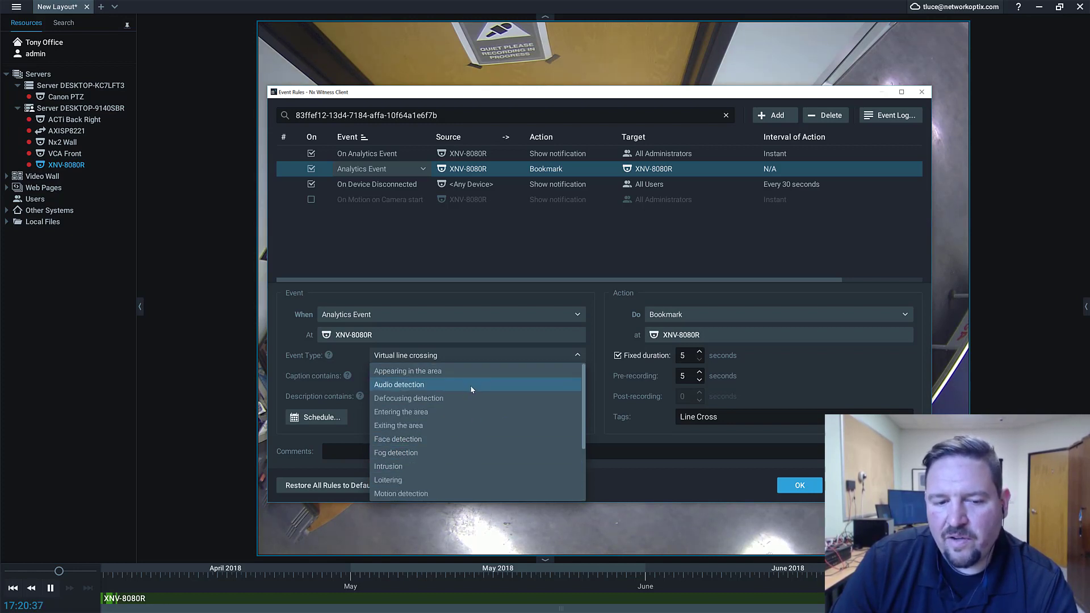
{"action": "scroll", "coordinate": [473, 409], "scroll_direction": "down", "scroll_amount": 2}
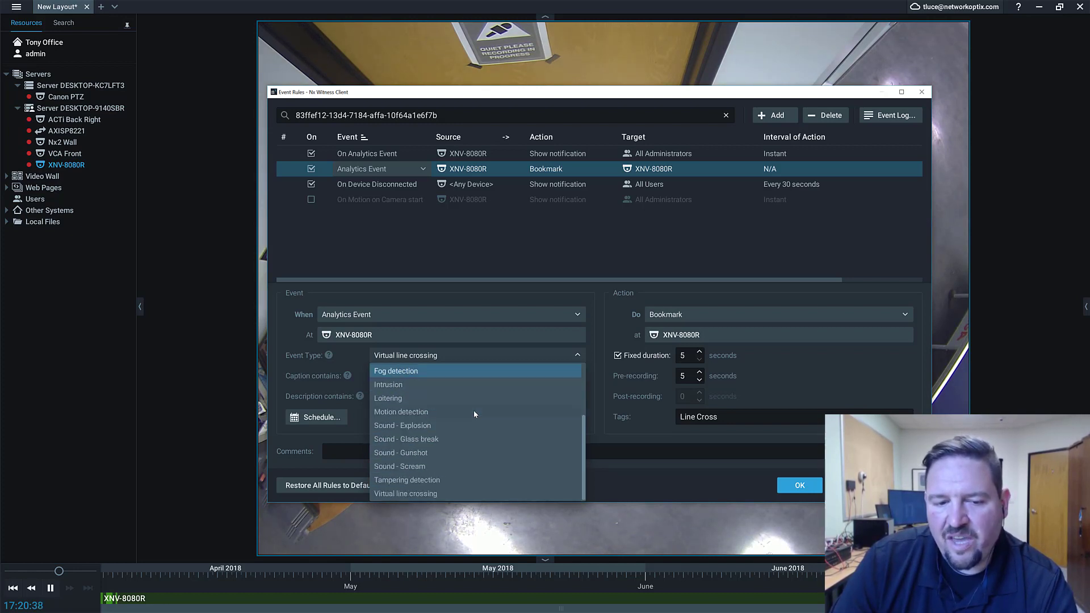
{"action": "left_click", "coordinate": [478, 490]}
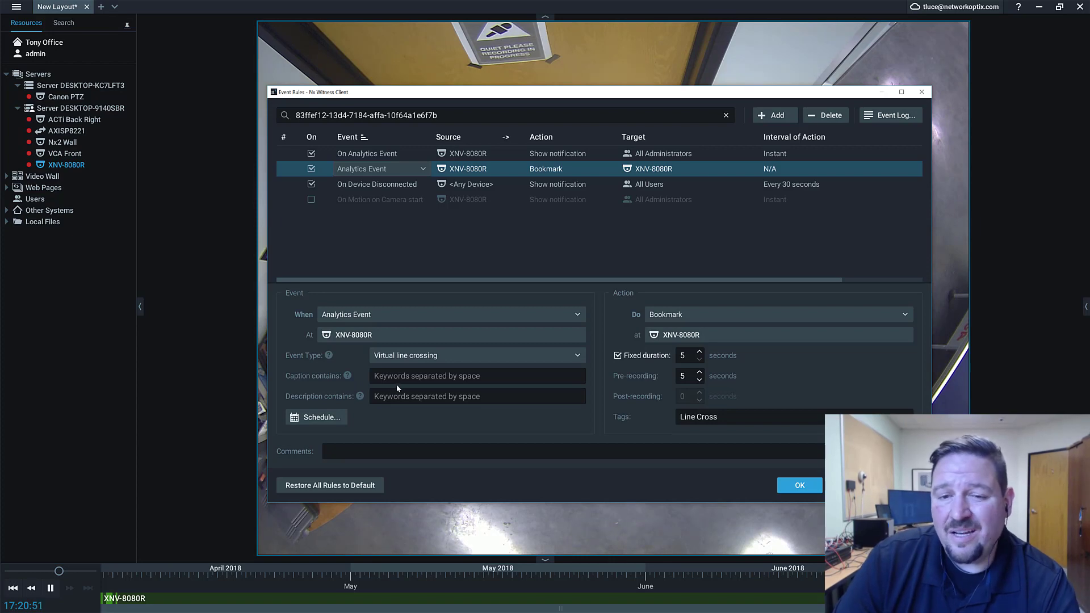
{"action": "left_click", "coordinate": [322, 417]}
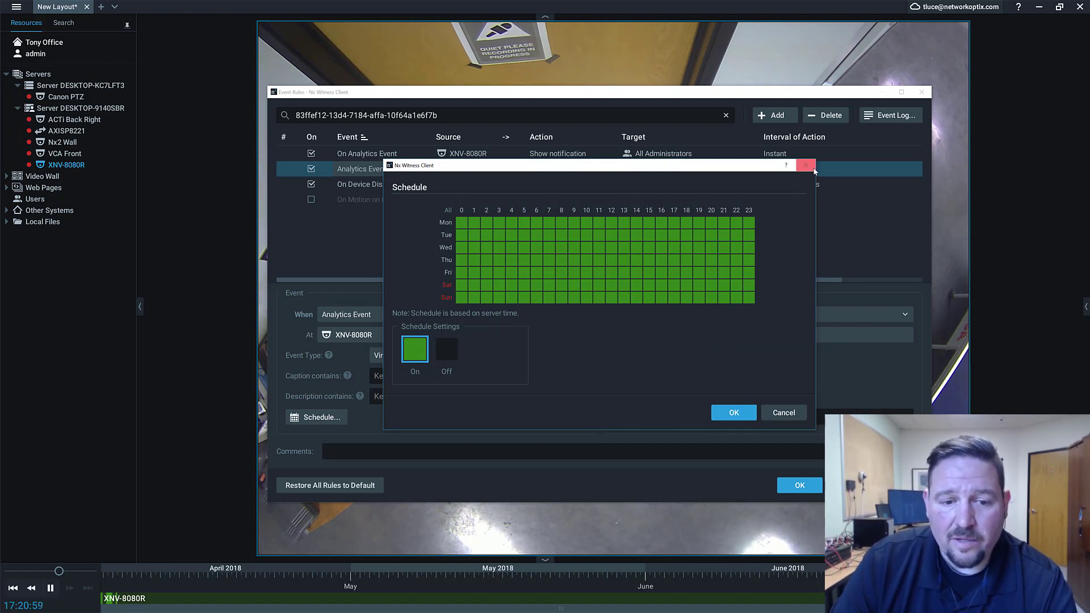
{"action": "left_click", "coordinate": [806, 165]}
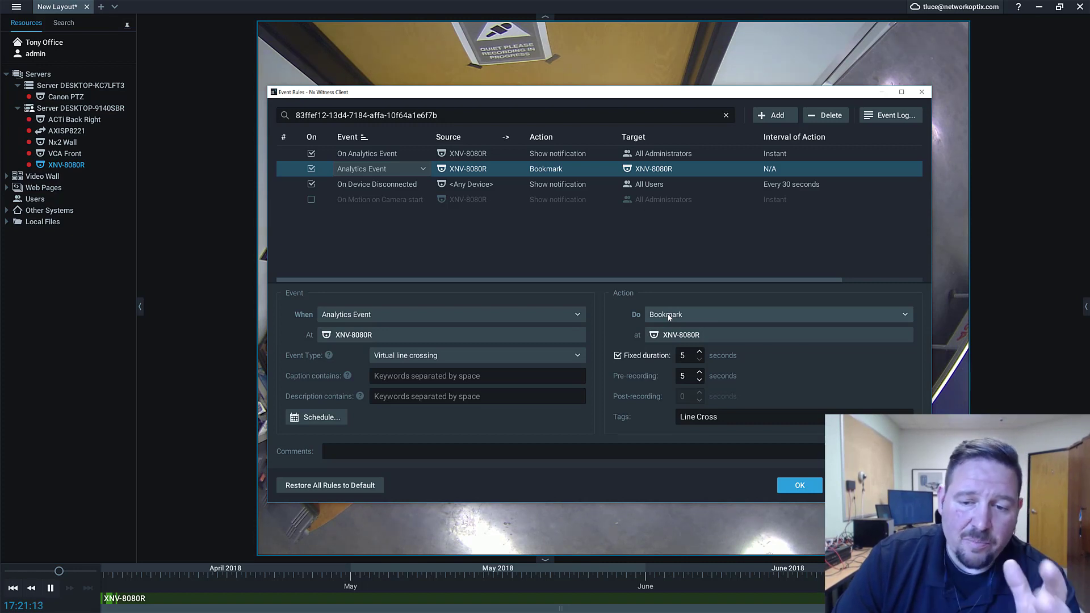
Step: Keep Bookmark as the action, then select the virtual line crossing notification rule
{"action": "left_click", "coordinate": [668, 316]}
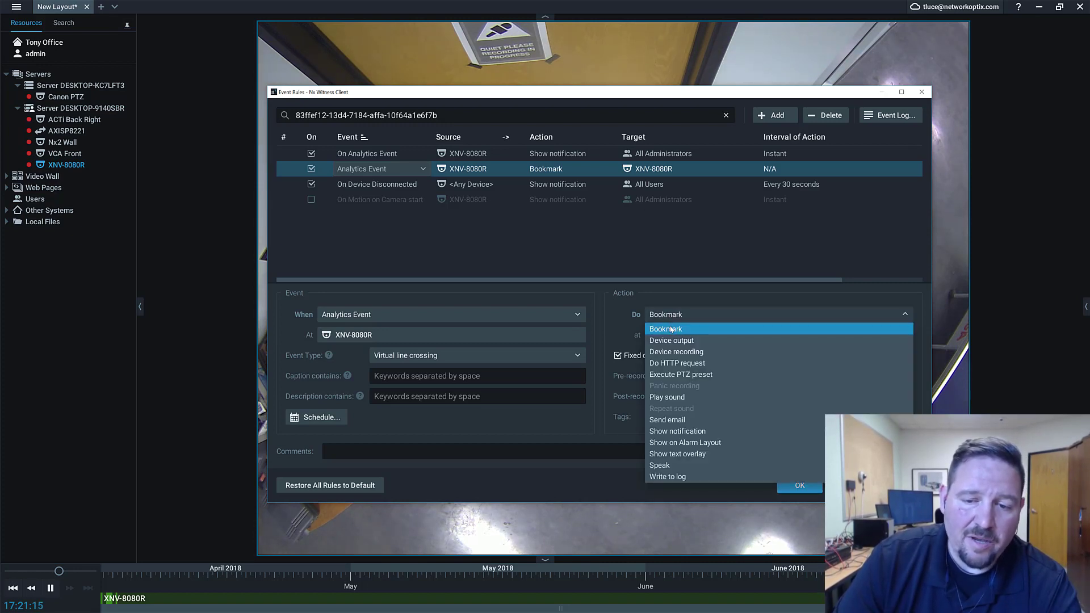
{"action": "left_click", "coordinate": [667, 329]}
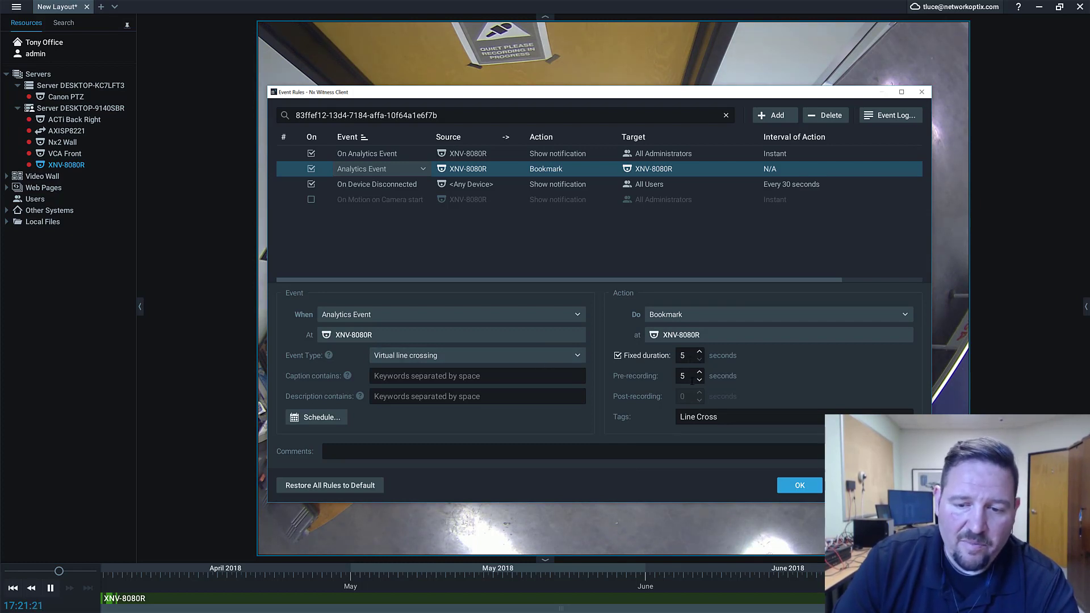
{"action": "left_click", "coordinate": [400, 153]}
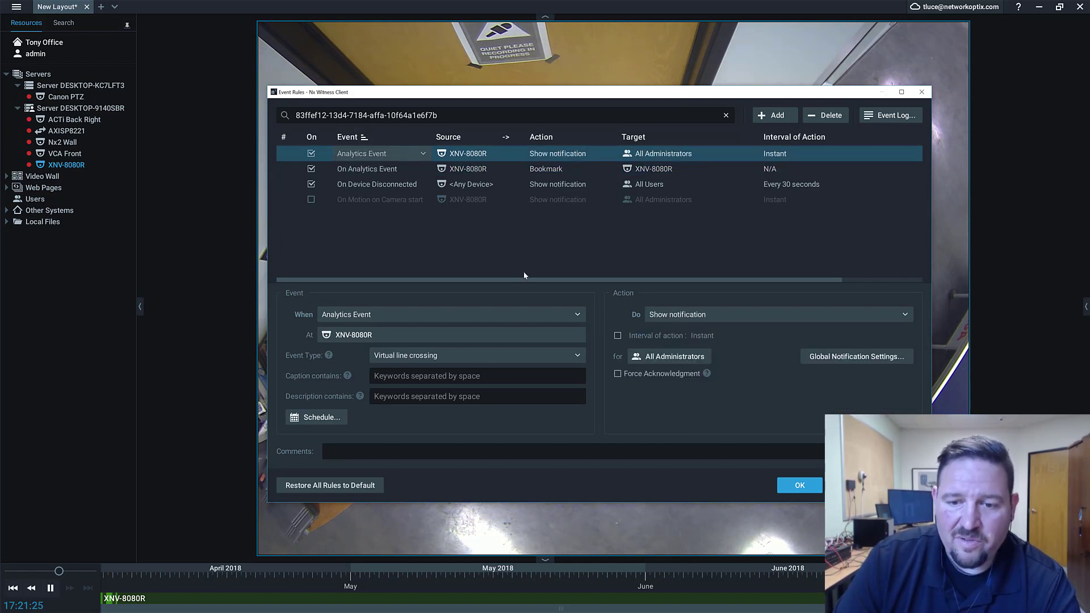
Step: Open the notifications panel and pin it open
{"action": "left_click", "coordinate": [1085, 307]}
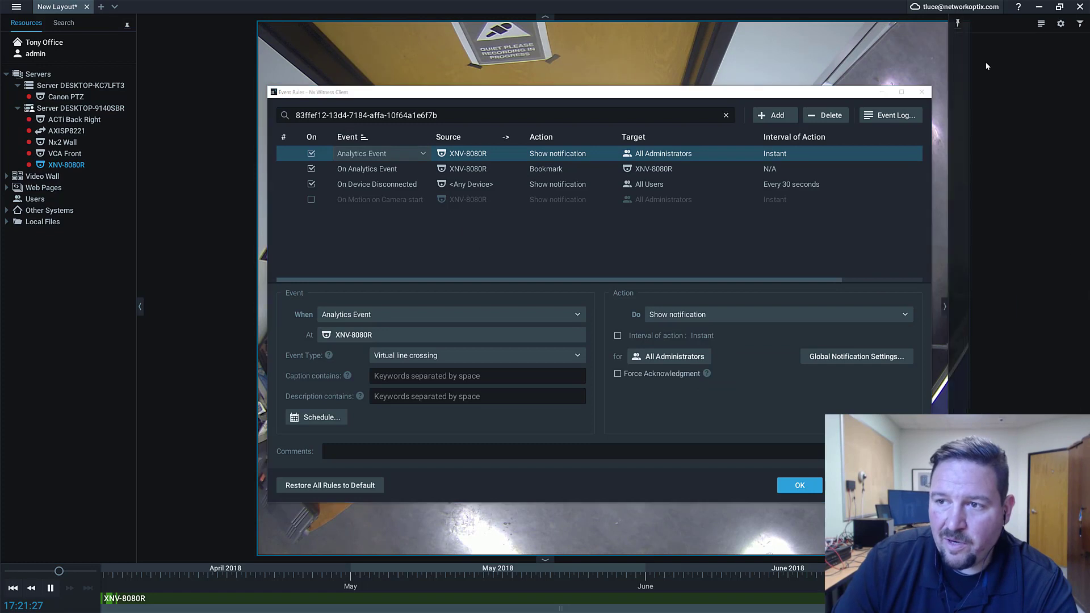
{"action": "left_click", "coordinate": [959, 25]}
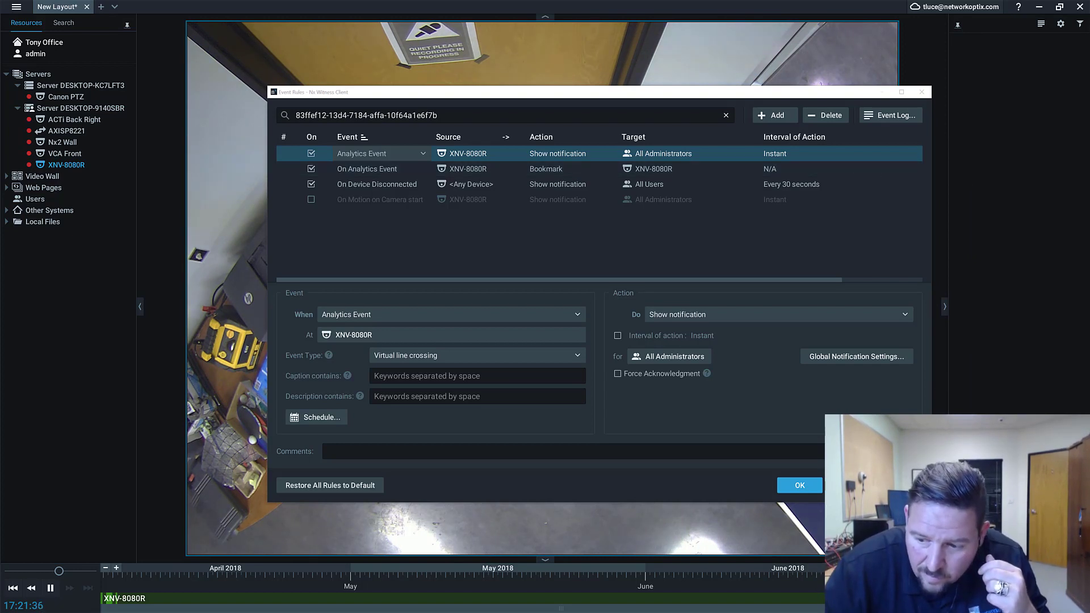
{"action": "scroll", "coordinate": [1002, 576], "scroll_direction": "up", "scroll_amount": 5}
{"action": "scroll", "coordinate": [462, 576], "scroll_direction": "up", "scroll_amount": 10}
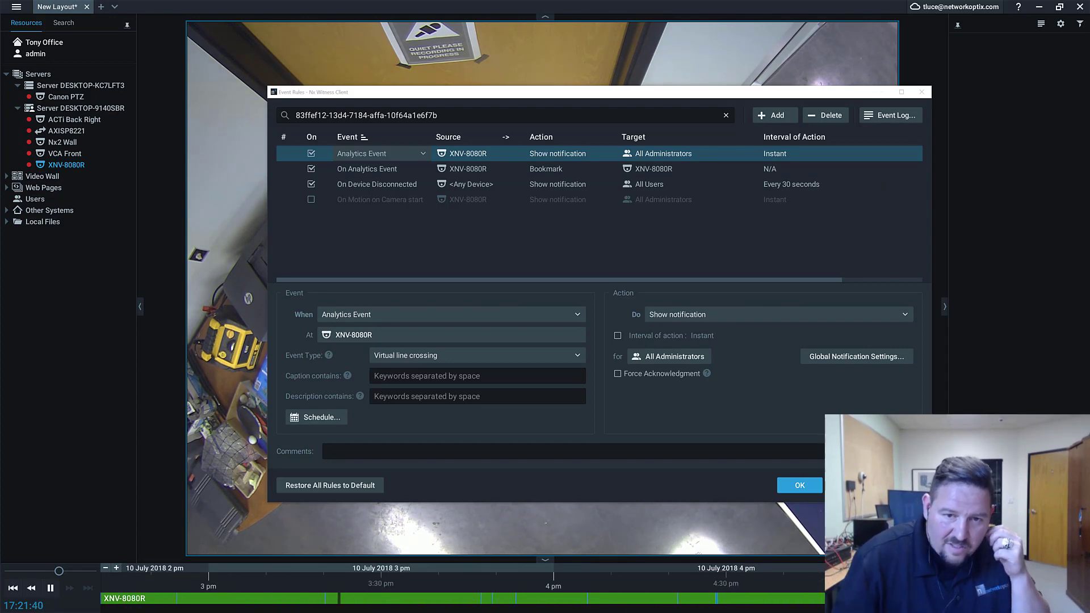
Step: Close Event Rules and zoom the XNV-8080R timeline to reveal the Line Cross bookmark cards
{"action": "left_click", "coordinate": [921, 92]}
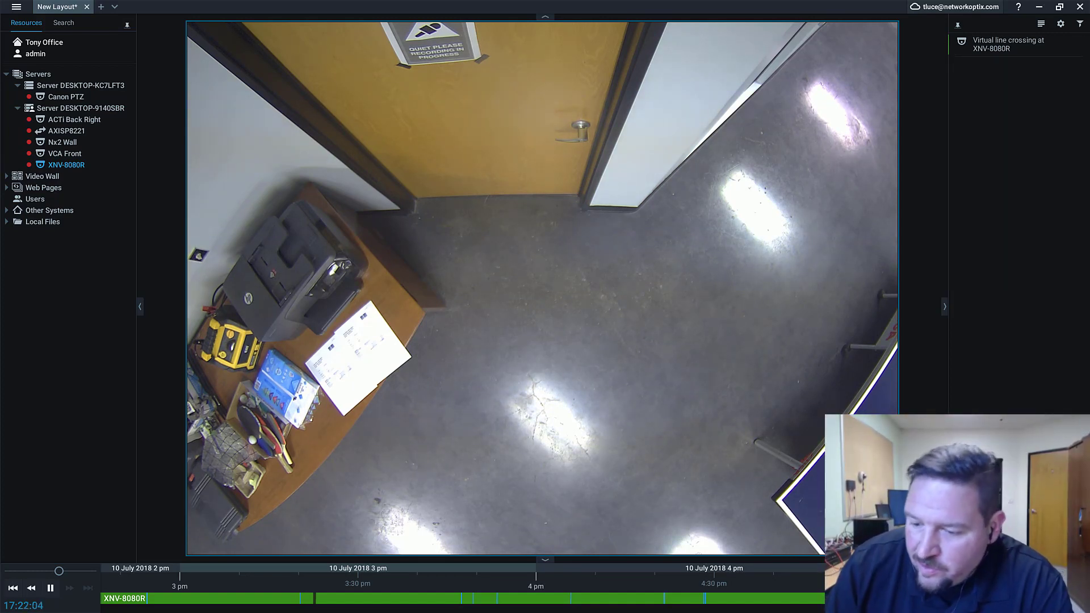
{"action": "scroll", "coordinate": [462, 579], "scroll_direction": "up", "scroll_amount": 10}
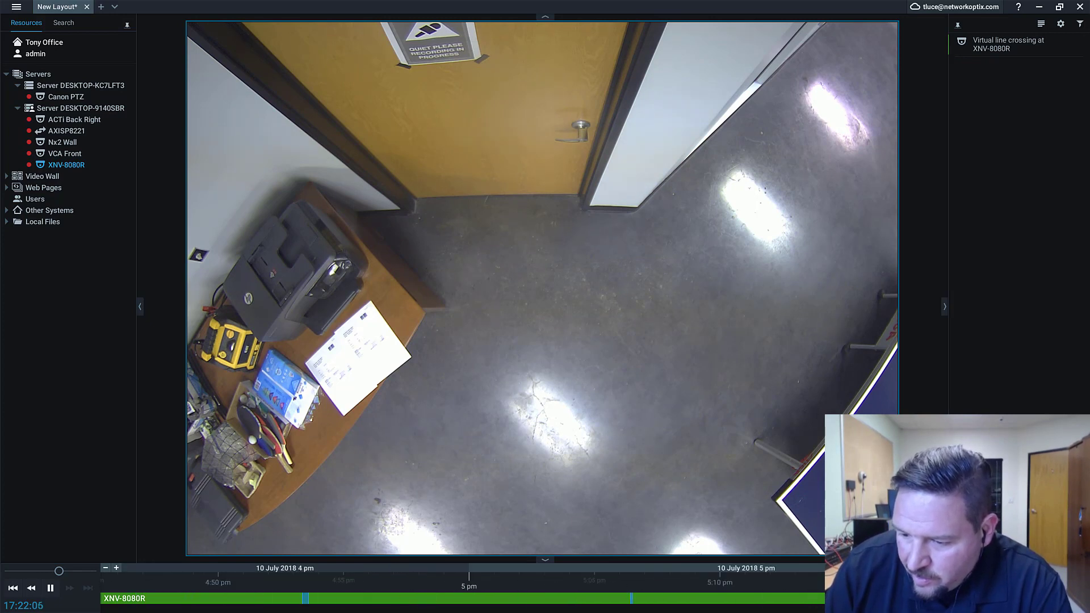
{"action": "scroll", "coordinate": [549, 592], "scroll_direction": "up", "scroll_amount": 4}
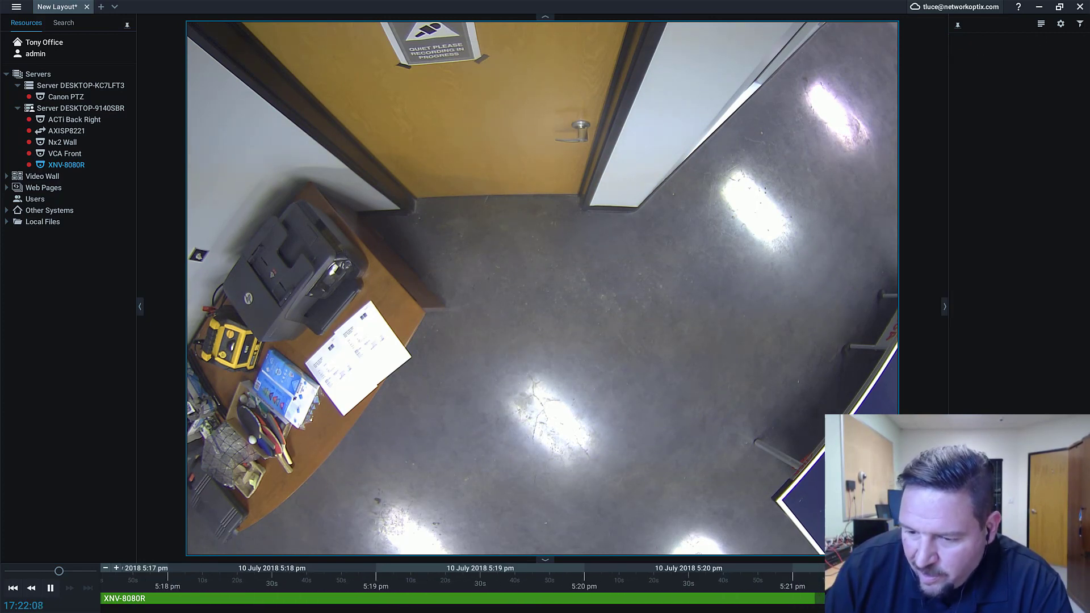
{"action": "scroll", "coordinate": [549, 591], "scroll_direction": "down", "scroll_amount": 6}
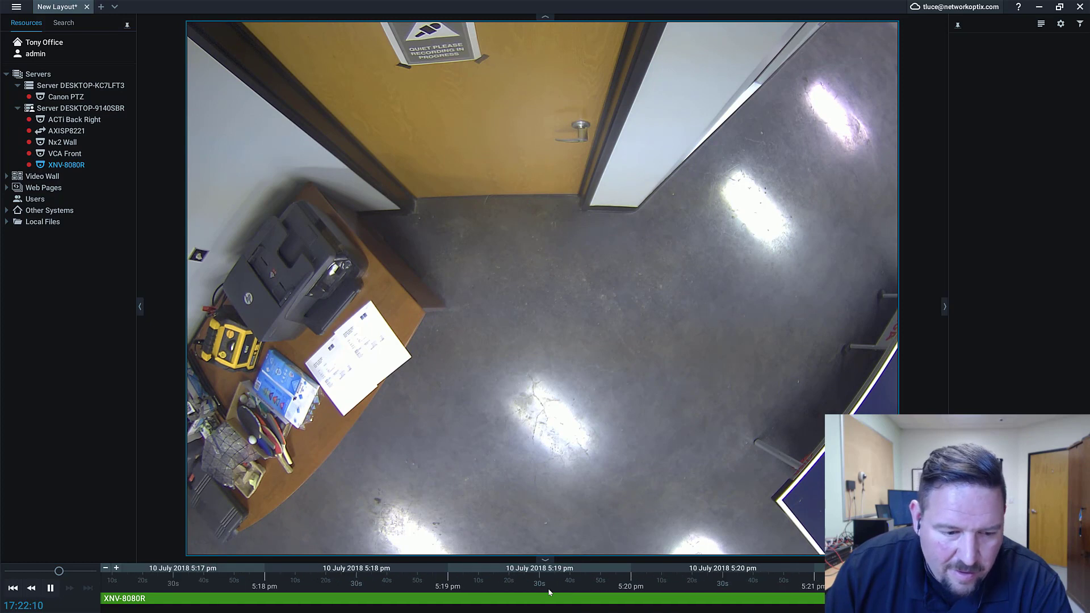
{"action": "scroll", "coordinate": [549, 592], "scroll_direction": "down", "scroll_amount": 6}
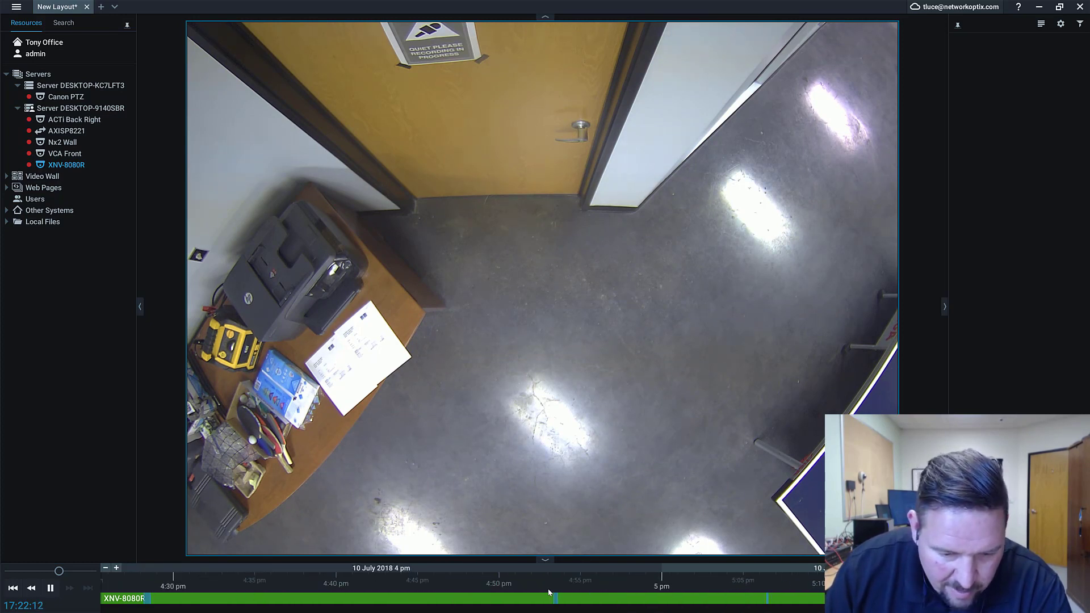
{"action": "scroll", "coordinate": [548, 592], "scroll_direction": "down", "scroll_amount": 6}
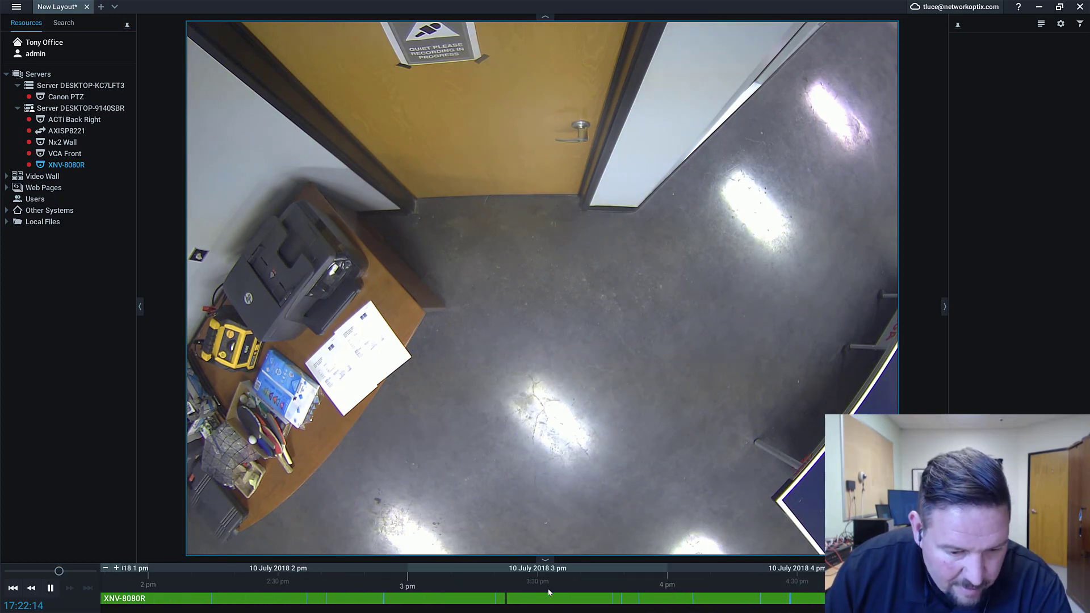
{"action": "scroll", "coordinate": [549, 592], "scroll_direction": "down", "scroll_amount": 6}
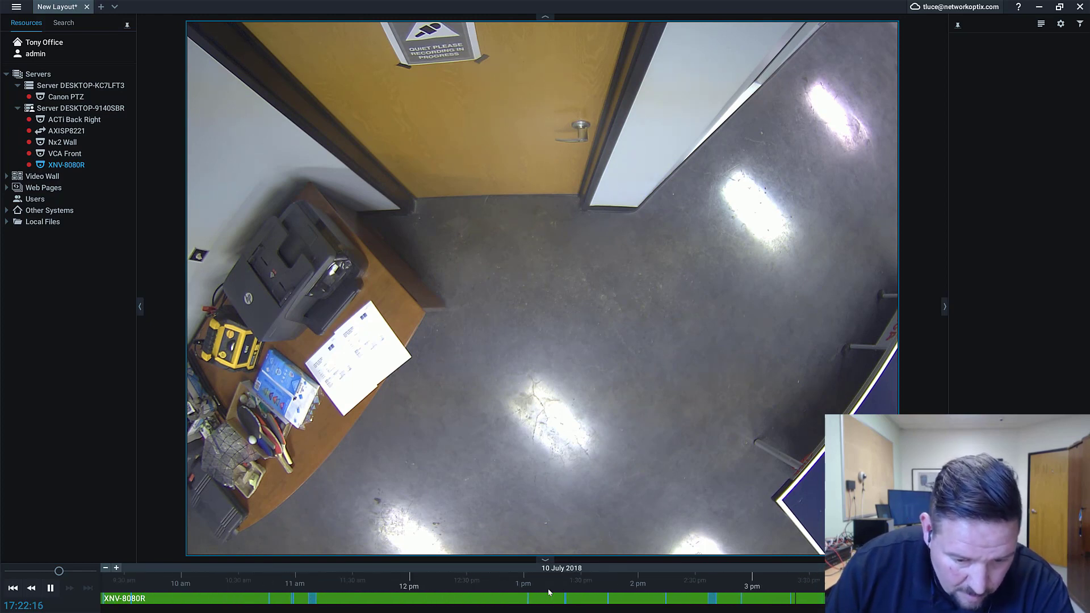
{"action": "mouse_move", "coordinate": [762, 601]}
{"action": "scroll", "coordinate": [762, 601], "scroll_direction": "up", "scroll_amount": 2}
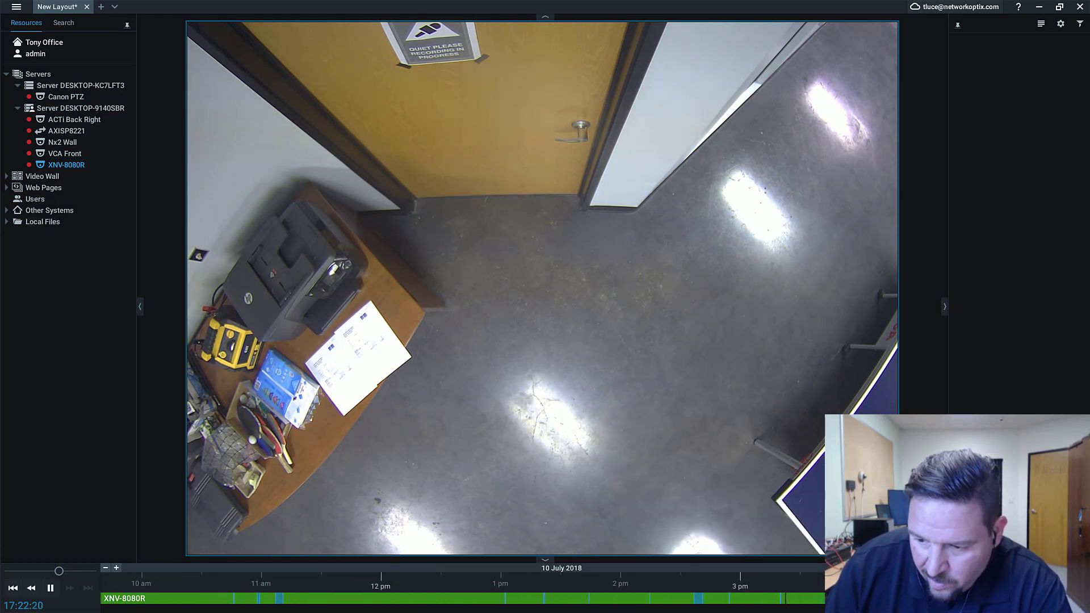
{"action": "scroll", "coordinate": [763, 599], "scroll_direction": "down", "scroll_amount": 4}
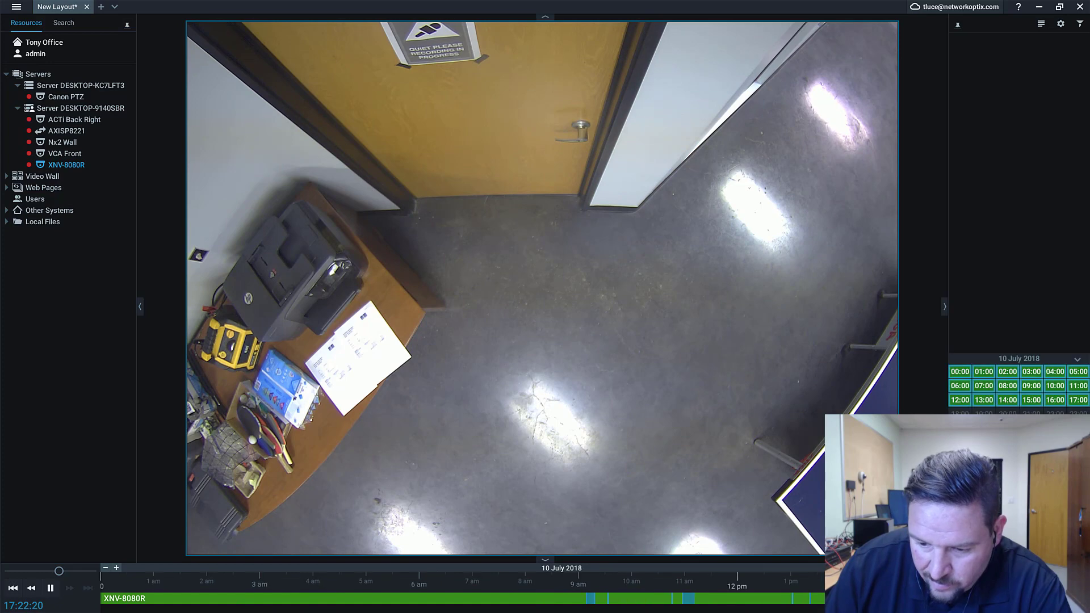
Step: Jump playback to the bookmarks around 9 am and resume normal-speed playback
{"action": "left_click", "coordinate": [588, 594]}
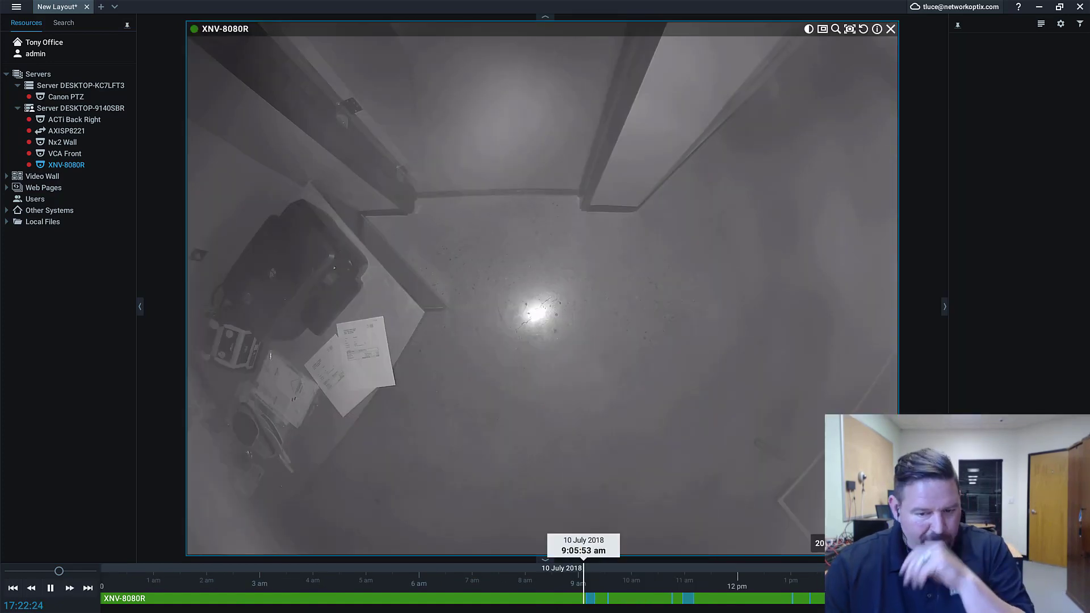
{"action": "mouse_move", "coordinate": [586, 597]}
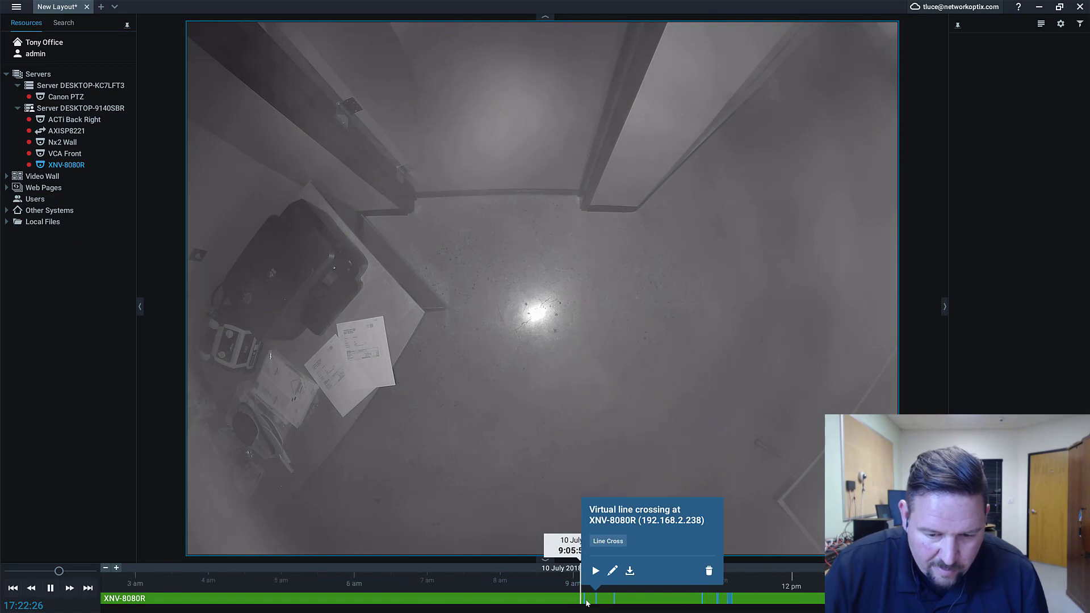
{"action": "scroll", "coordinate": [580, 599], "scroll_direction": "up", "scroll_amount": 2}
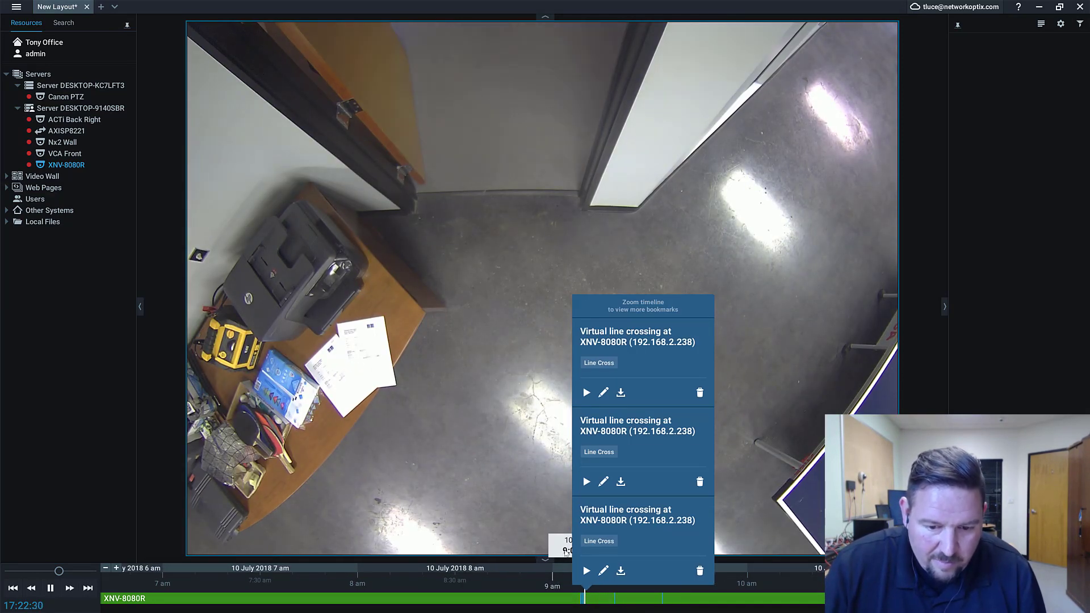
{"action": "key", "text": "space"}
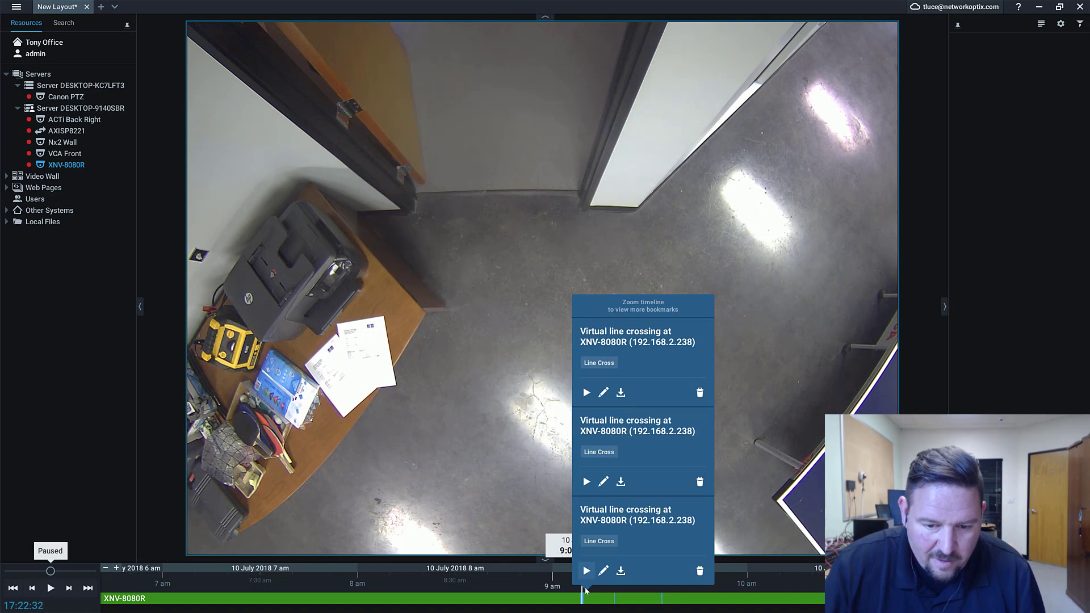
{"action": "left_click", "coordinate": [53, 589]}
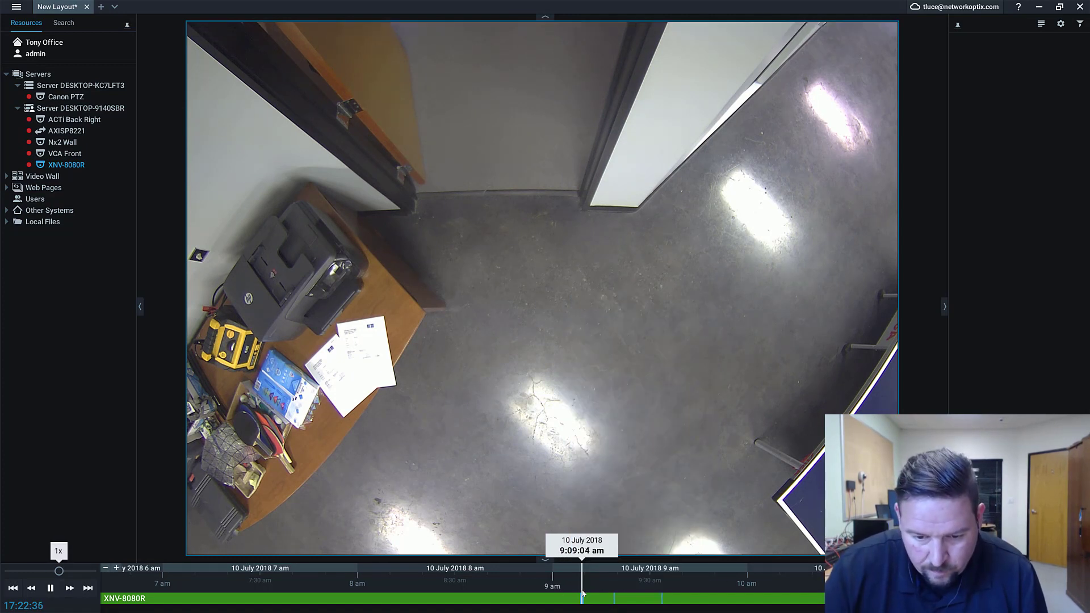
Step: Zoom in and pause playback at 9:08:39 on the person at the doorway
{"action": "scroll", "coordinate": [582, 593], "scroll_direction": "up", "scroll_amount": 8}
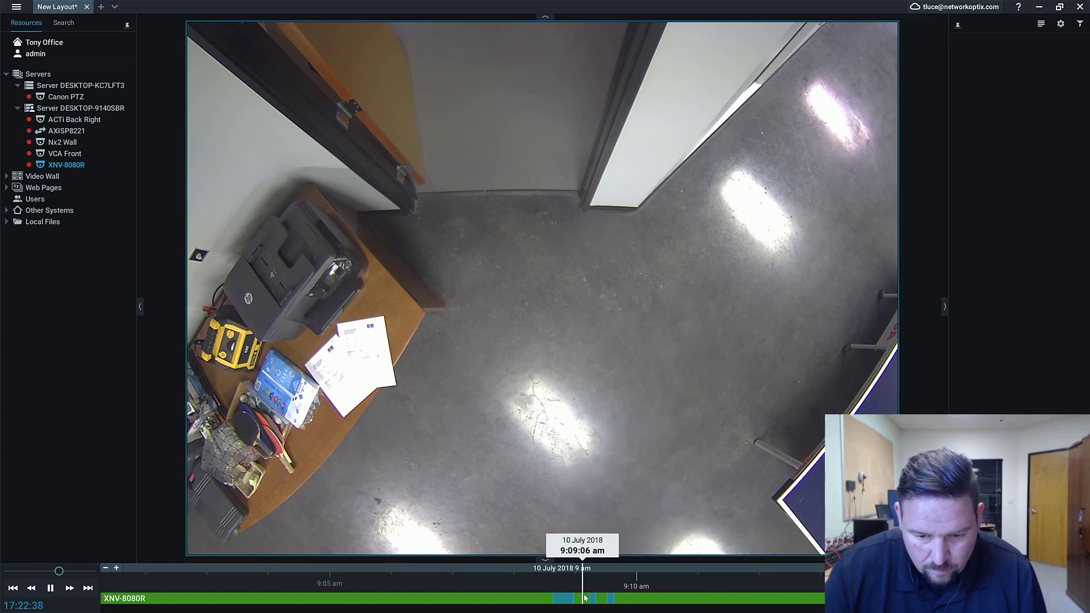
{"action": "scroll", "coordinate": [552, 587], "scroll_direction": "up", "scroll_amount": 5}
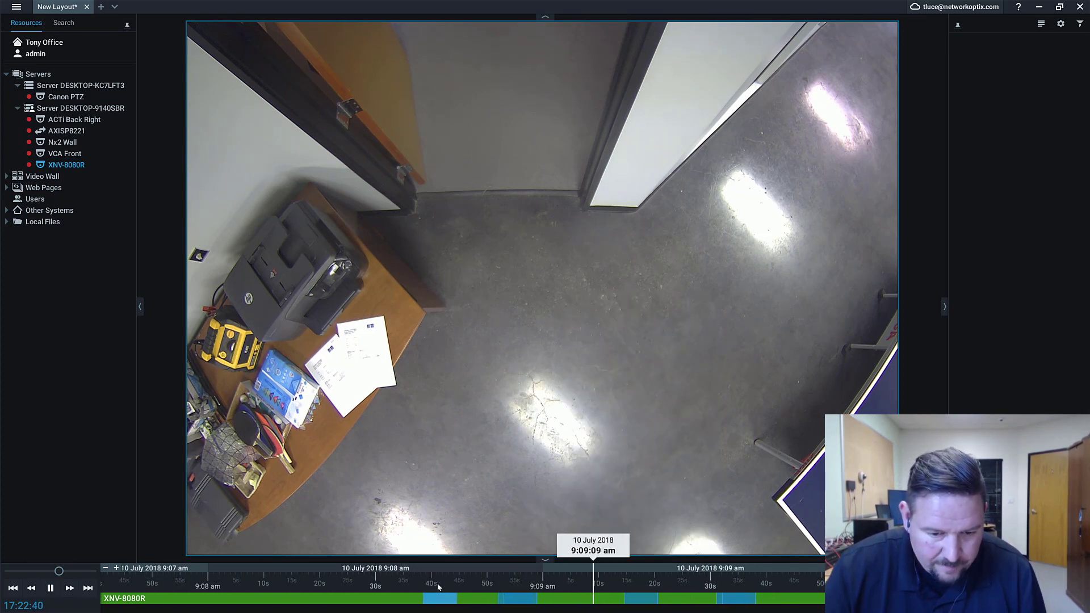
{"action": "left_click", "coordinate": [437, 586]}
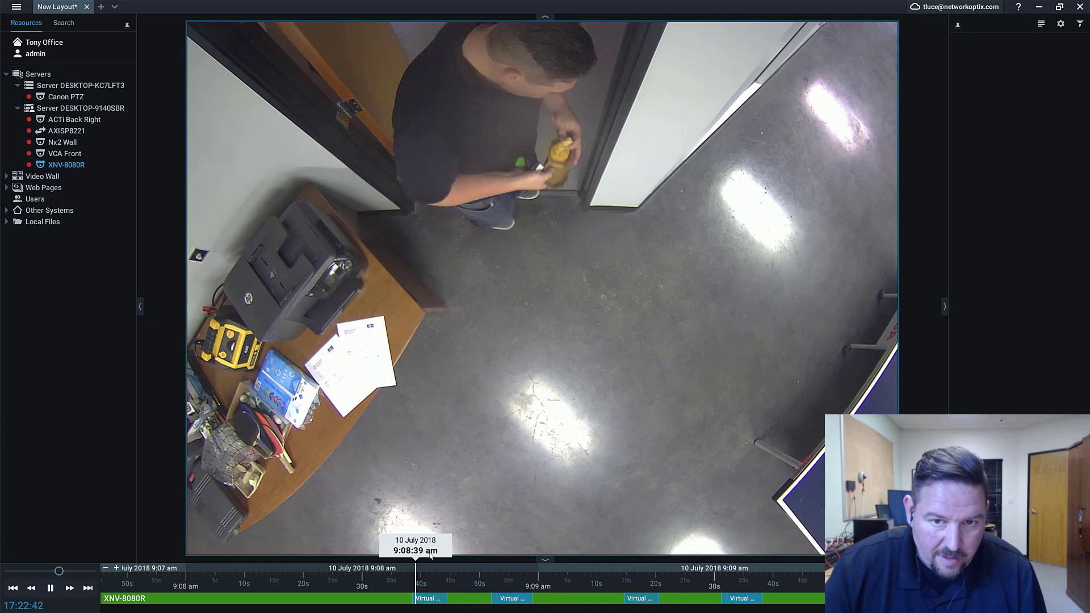
{"action": "key", "text": "space"}
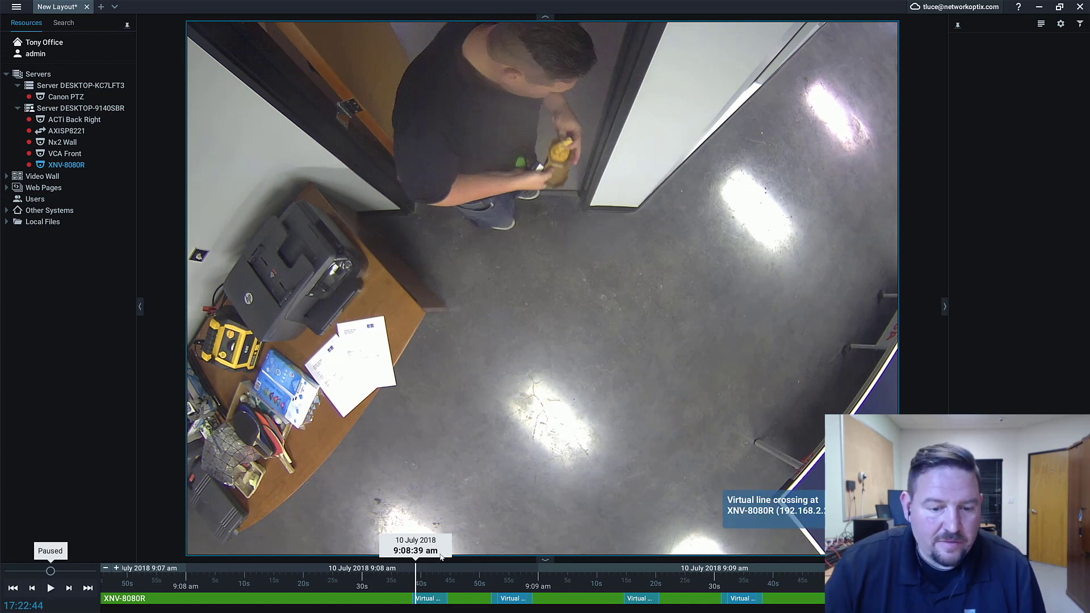